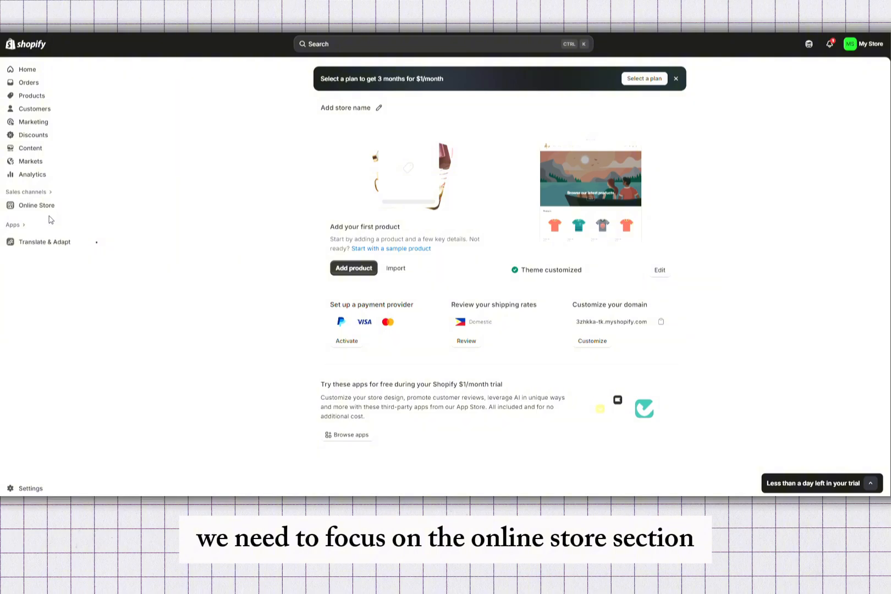
- Open the Online Store preferences
left_click(30, 204)
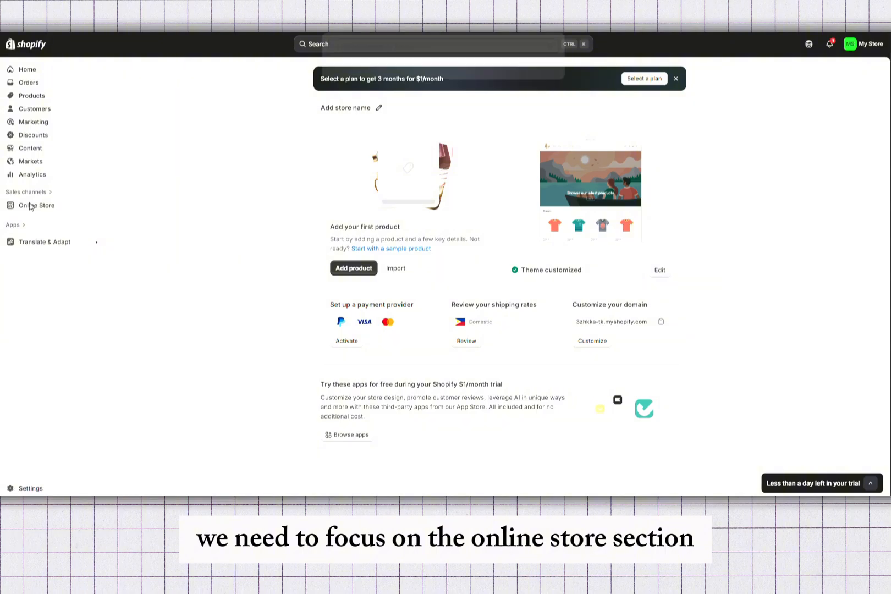
left_click(33, 209)
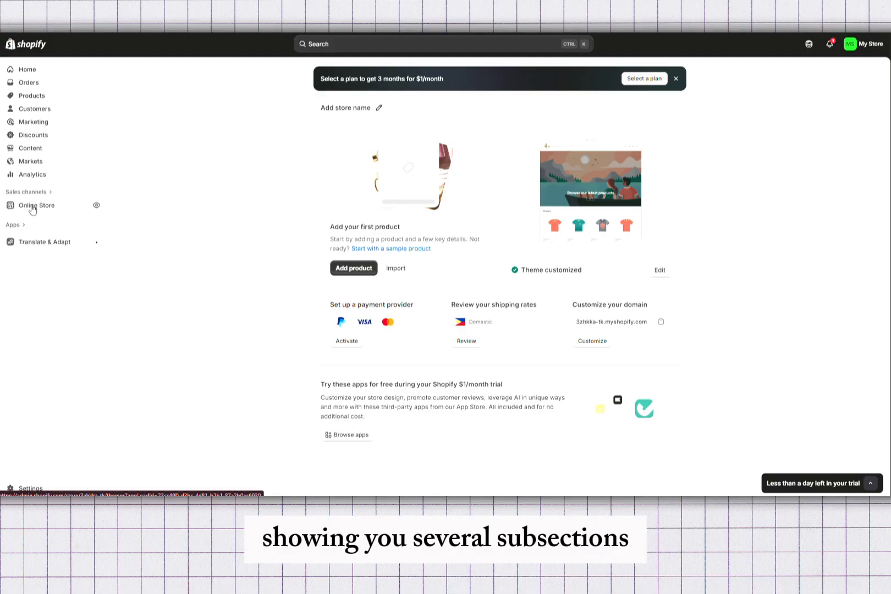
left_click(33, 209)
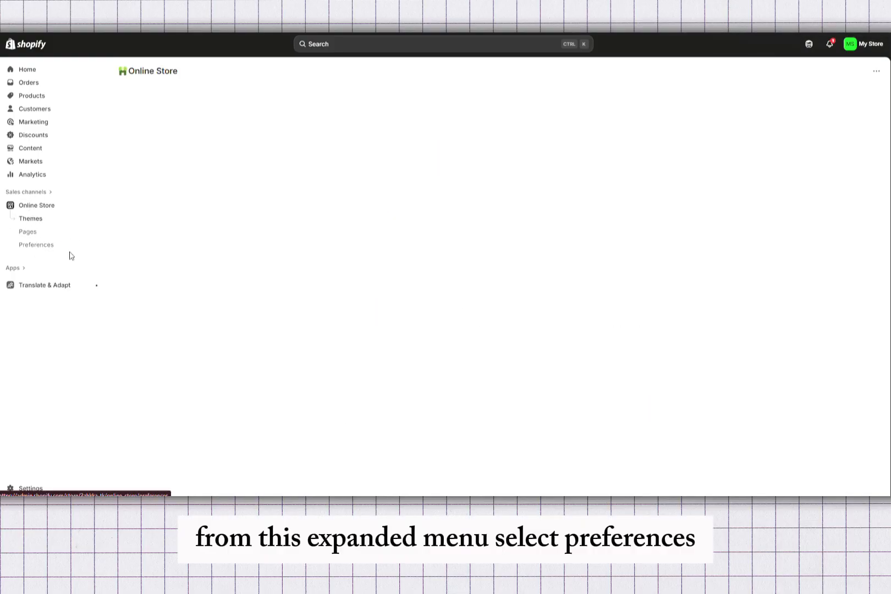
left_click(41, 246)
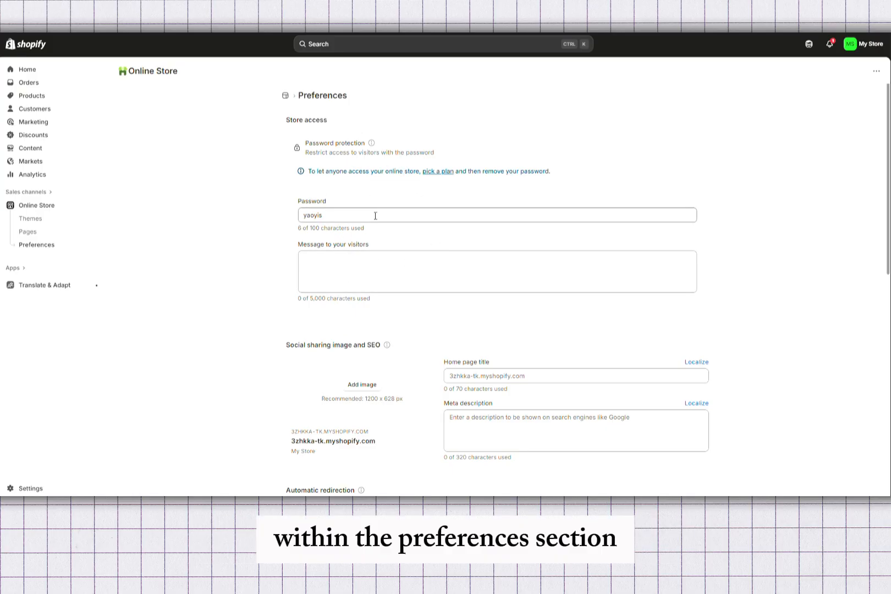
- Examine the password and visitor message fields of the store's password protection settings
left_click(335, 264)
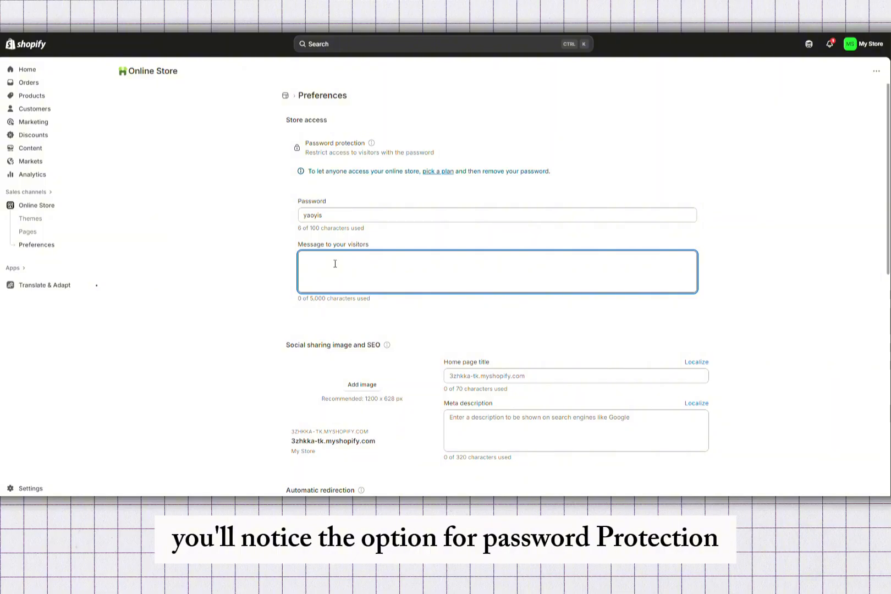
scroll(335, 238, "down", 1)
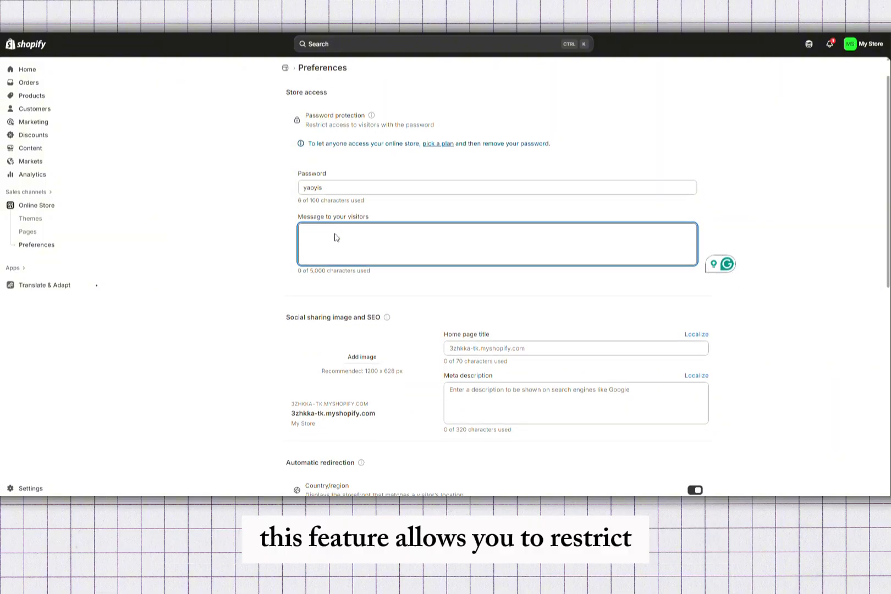
scroll(336, 242, "up", 1)
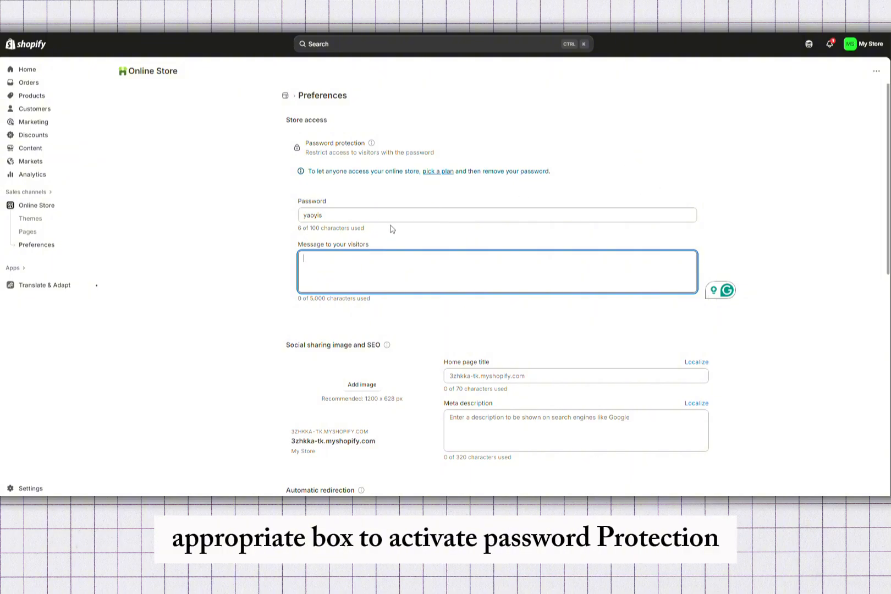
left_click(363, 213)
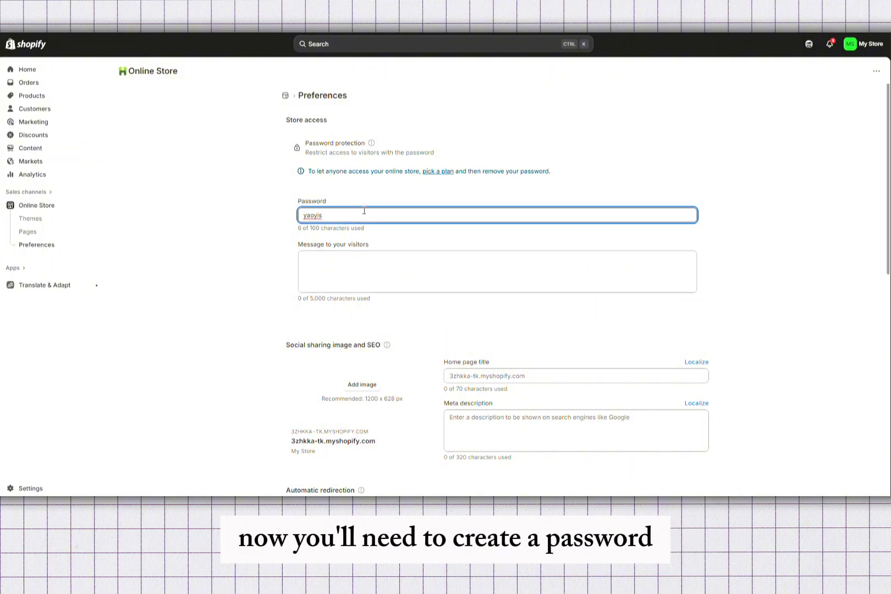
double_click(364, 211)
left_click(364, 211)
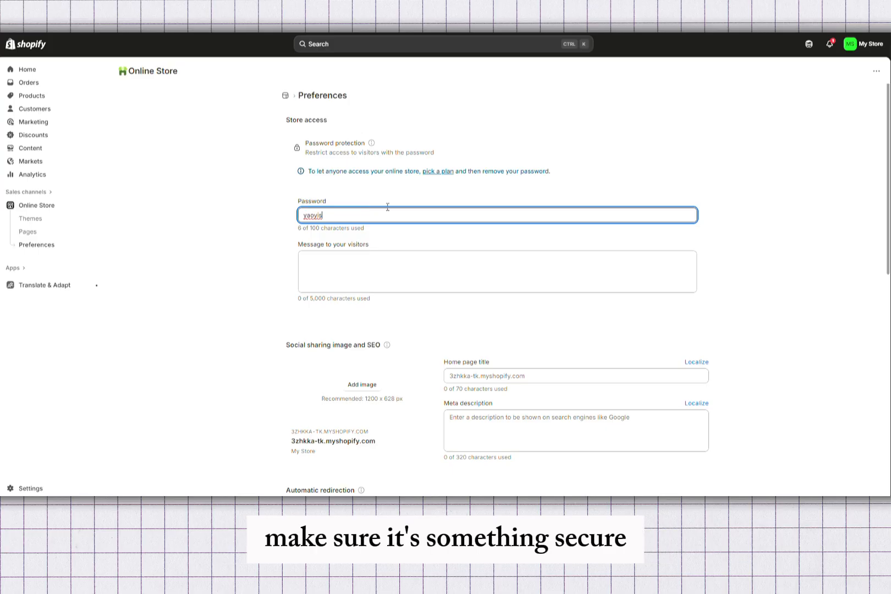
left_click(792, 283)
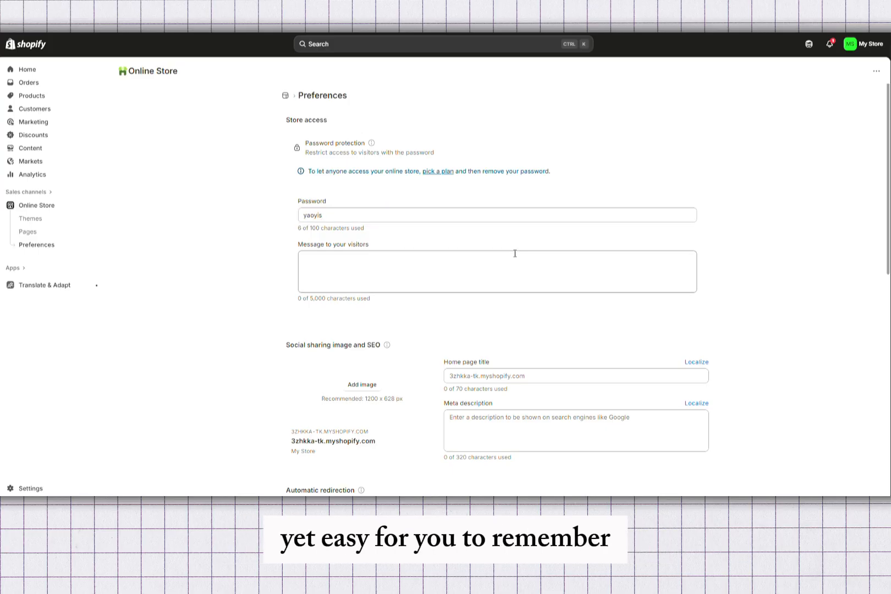
- Replace the storefront password in the password protection settings with a new one
left_click(332, 217)
key("ctrl+a")
key("BackSpace")
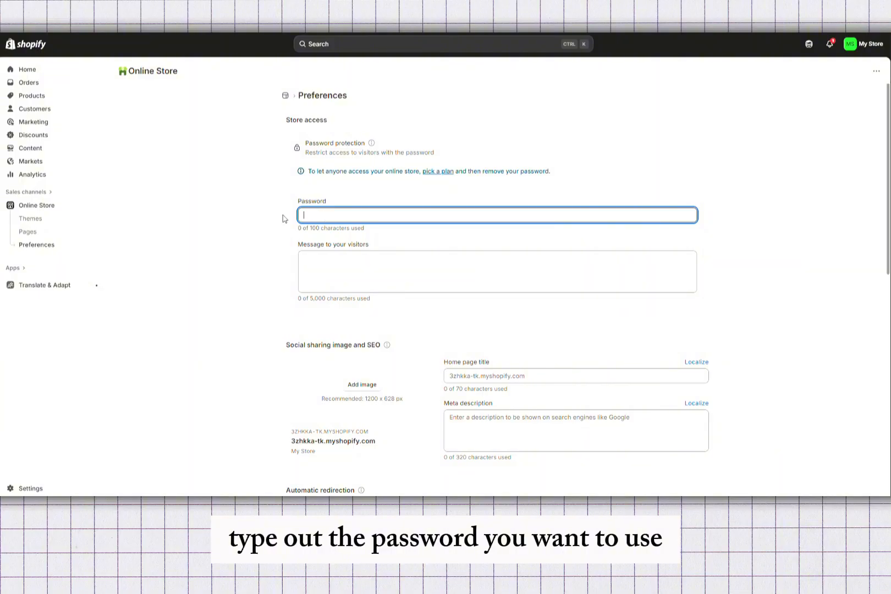
type("a")
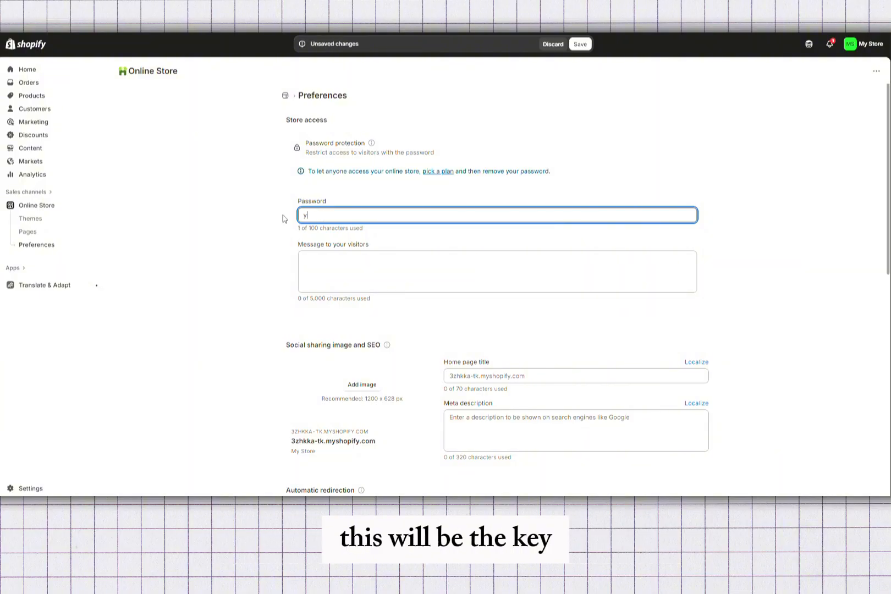
key("BackSpace")
type("Your ")
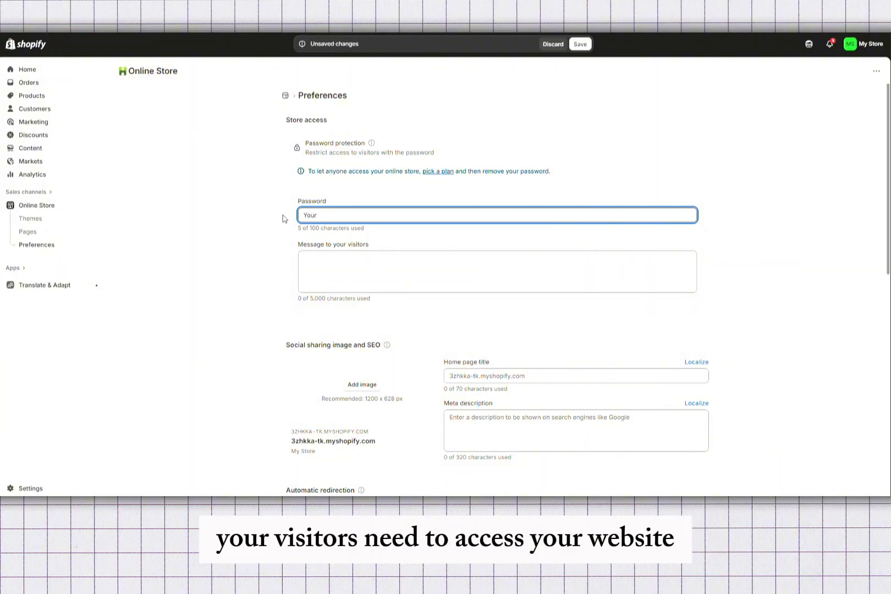
type("passwor")
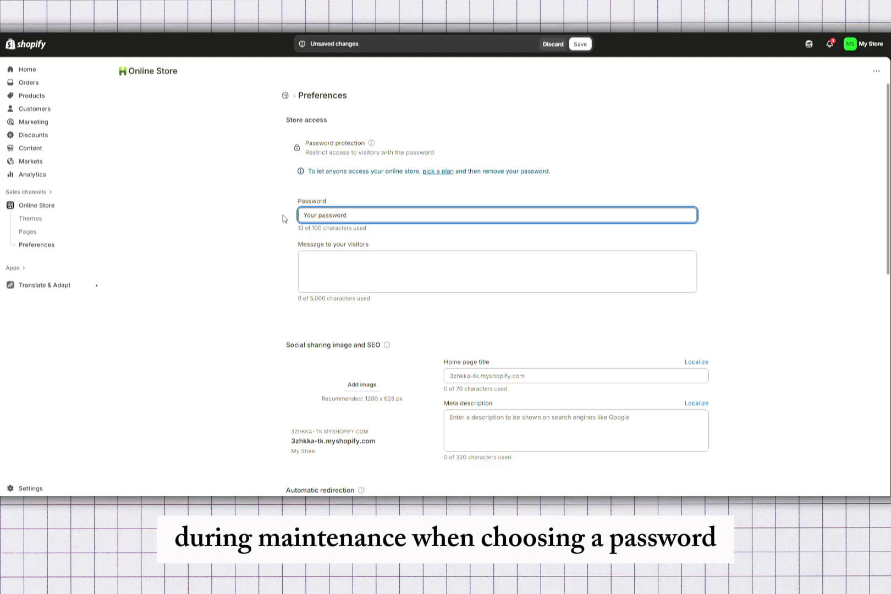
type("d")
- Clear the entry in the storefront password field
key("ctrl+a")
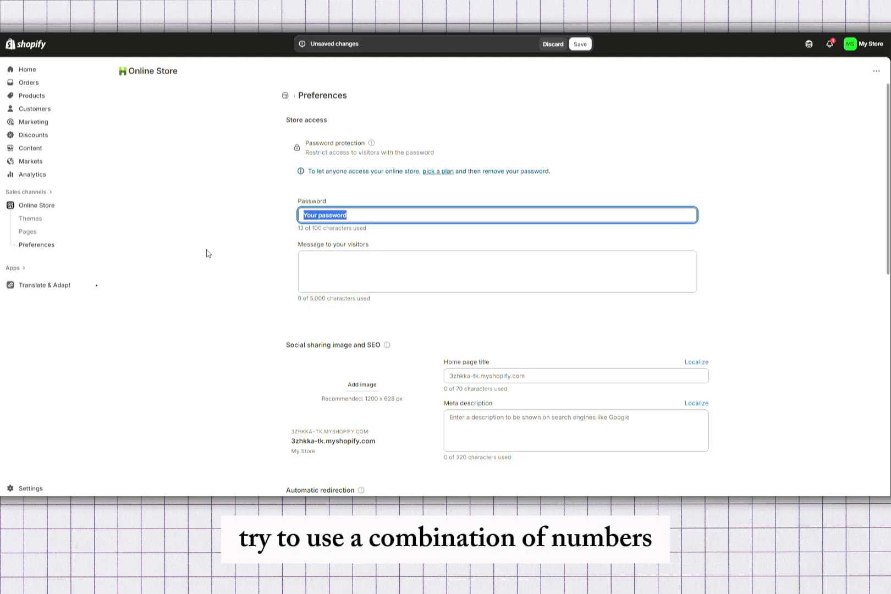
key("BackSpace")
left_click(780, 196)
scroll(779, 196, "down", 1)
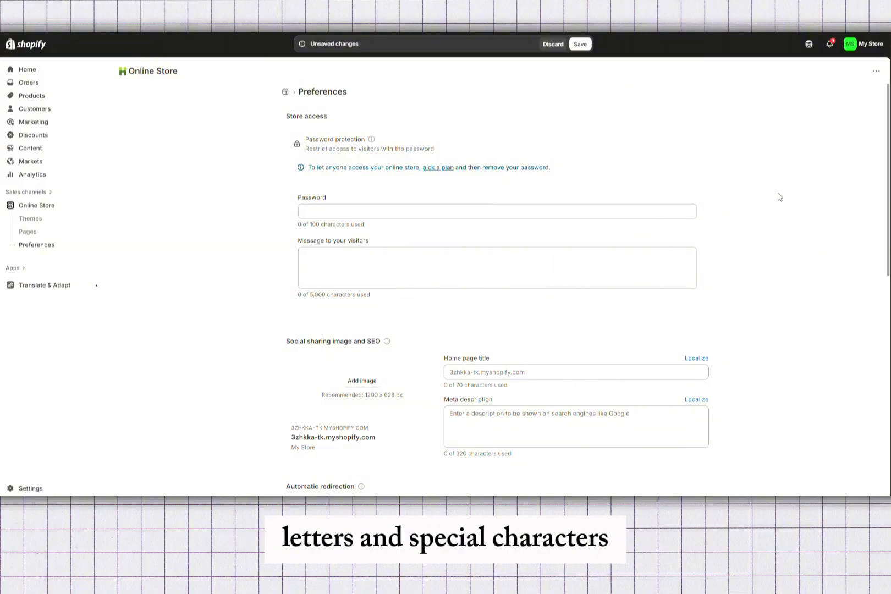
scroll(778, 197, "down", 3)
scroll(777, 196, "up", 3)
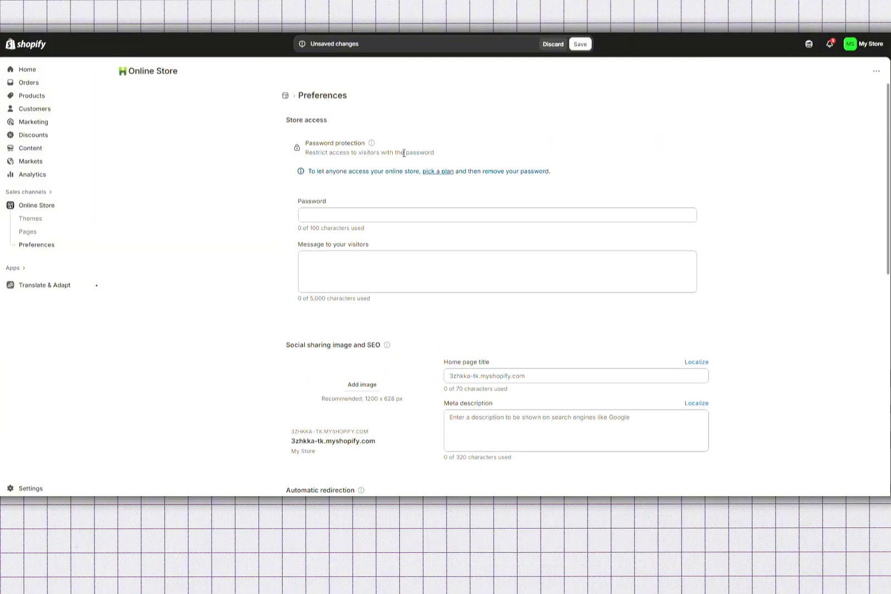
- Leave the preferences without saving and open the current Horizon theme for customization
left_click(39, 222)
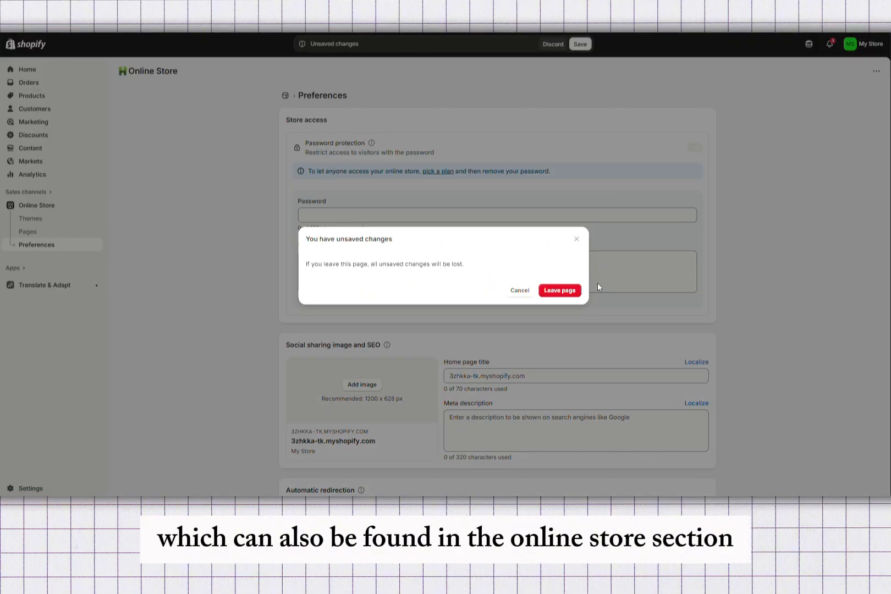
left_click(561, 292)
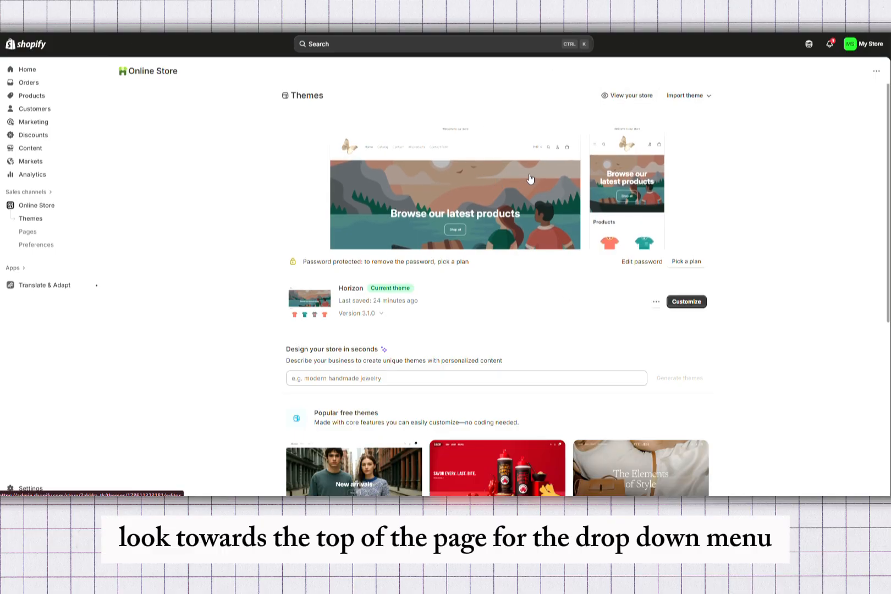
left_click(690, 301)
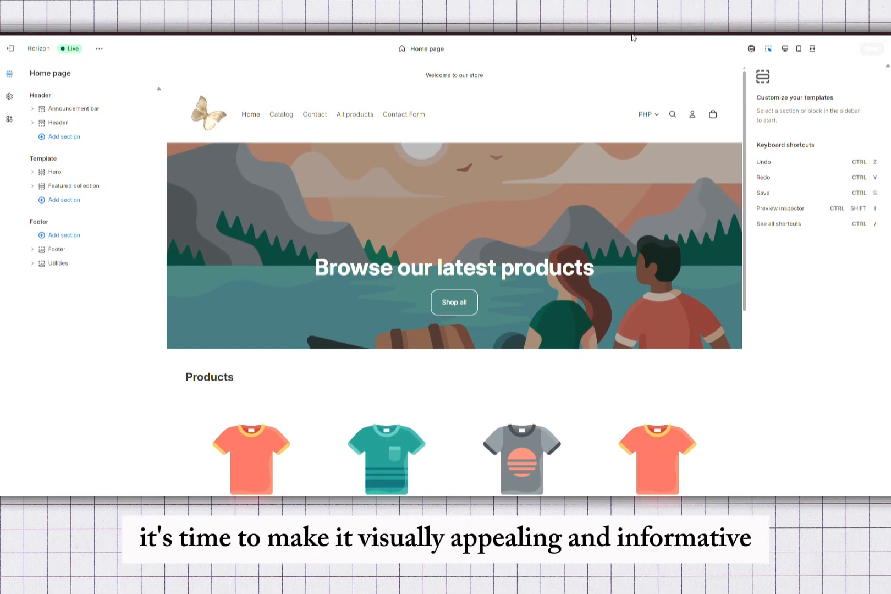
- On the theme's Password page template, change the "Opening soon" heading to "Coming Soon!"
left_click(419, 53)
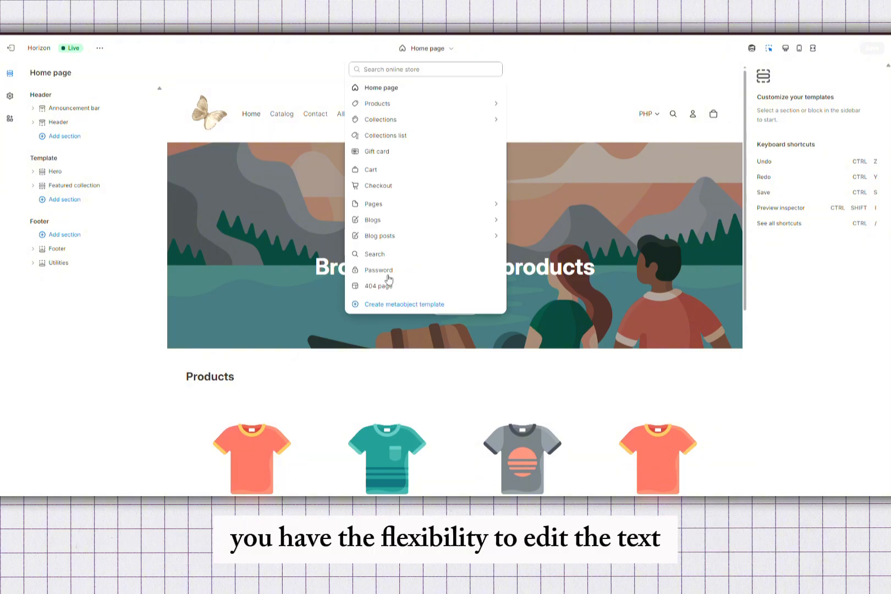
left_click(385, 270)
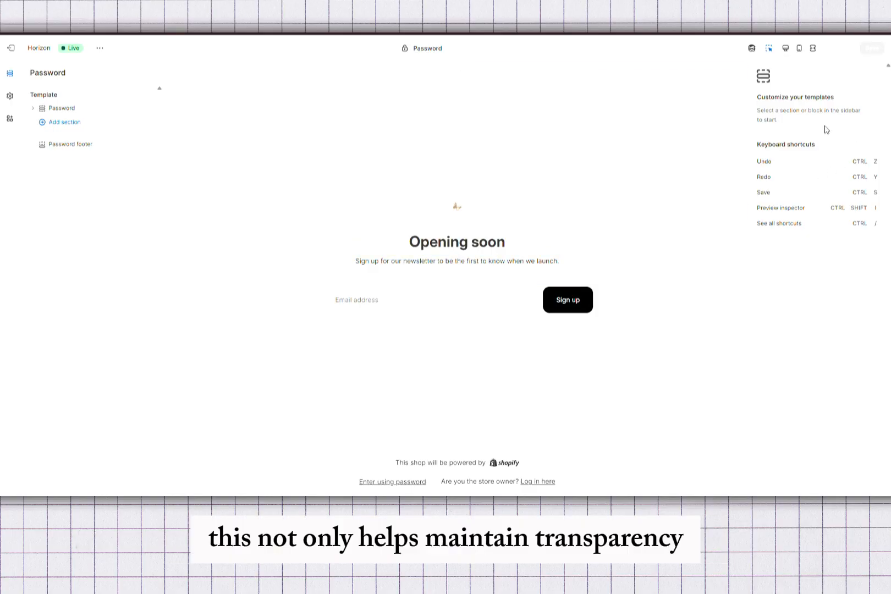
left_click(515, 266)
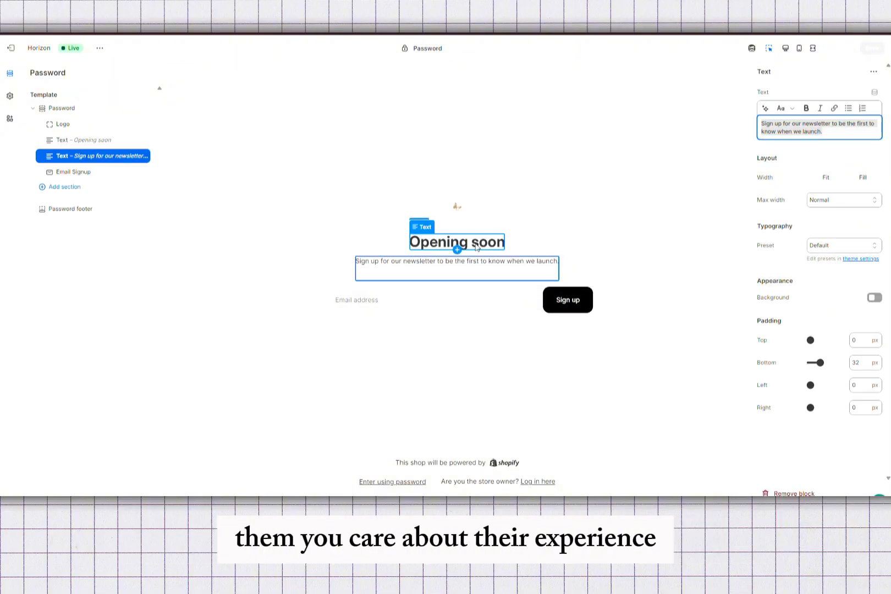
left_click(477, 248)
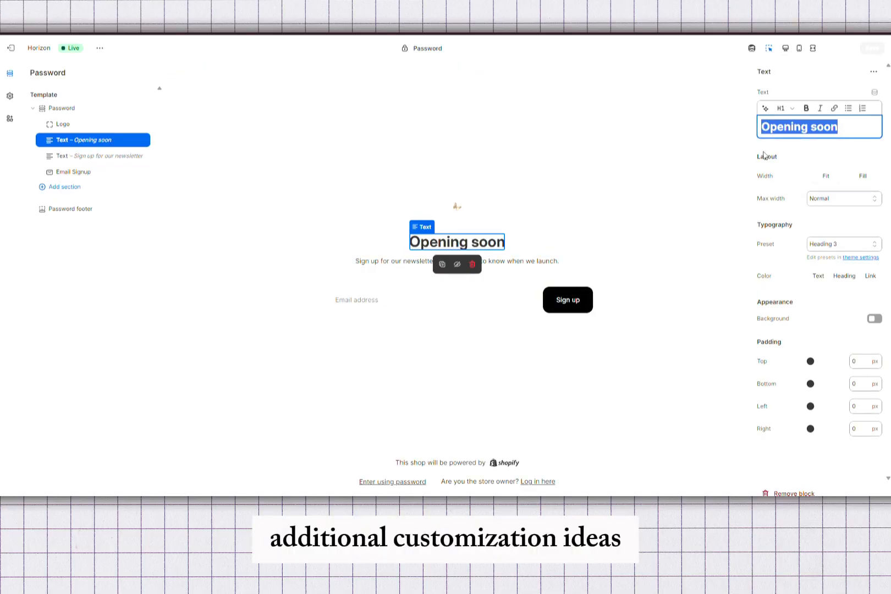
key("BackSpace")
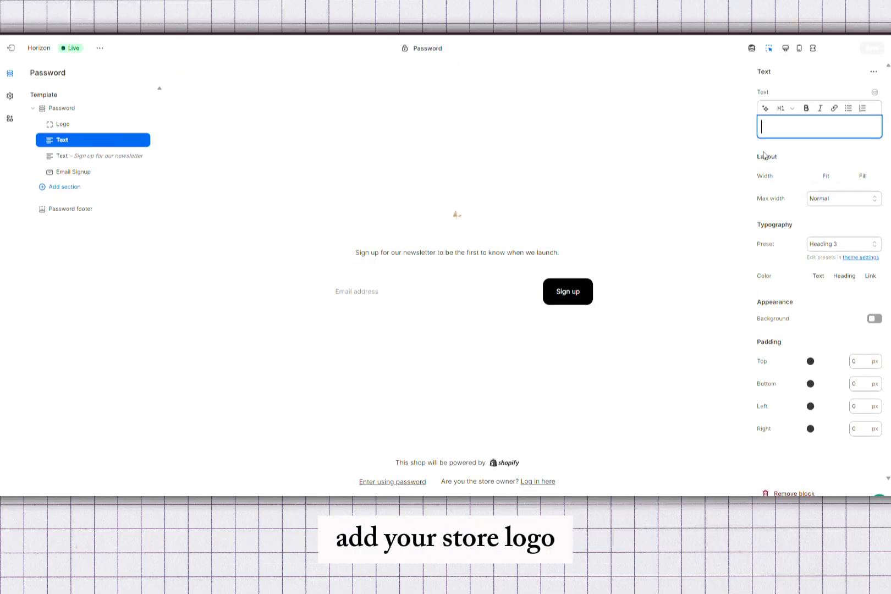
type("Coming Soo")
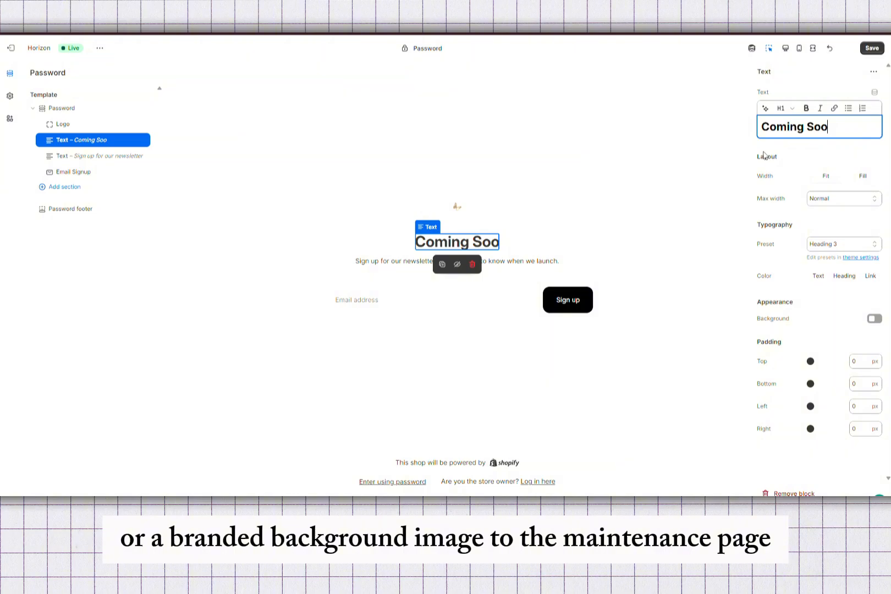
type("n!")
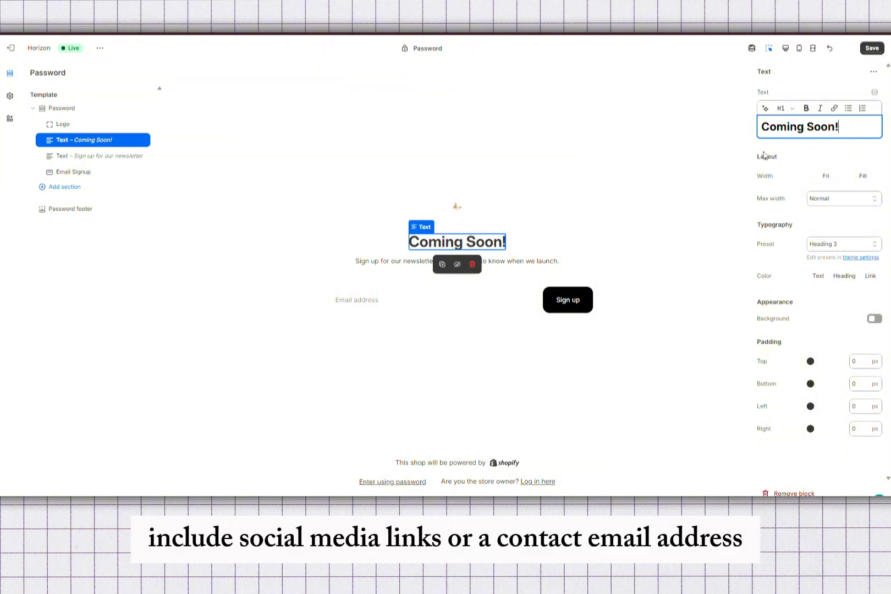
key("ctrl+a")
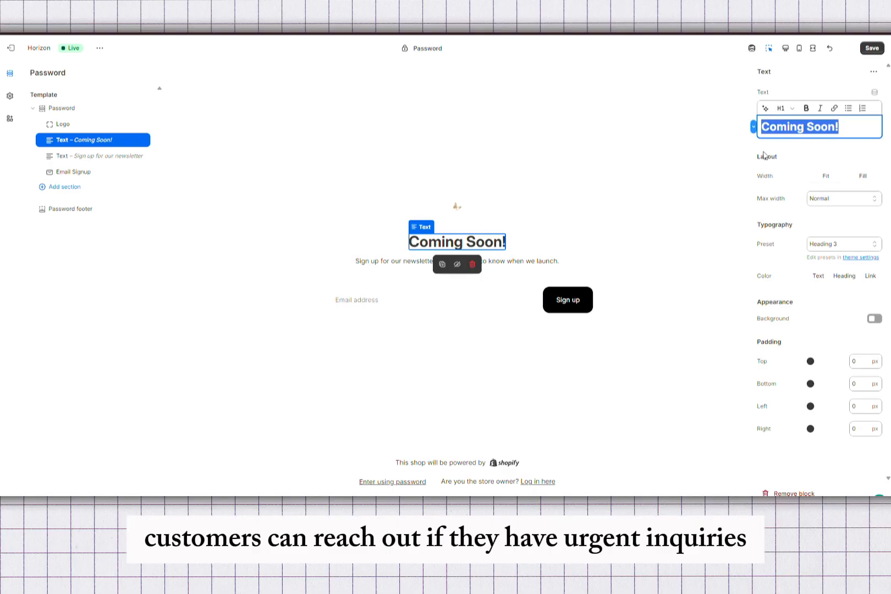
key("BackSpace")
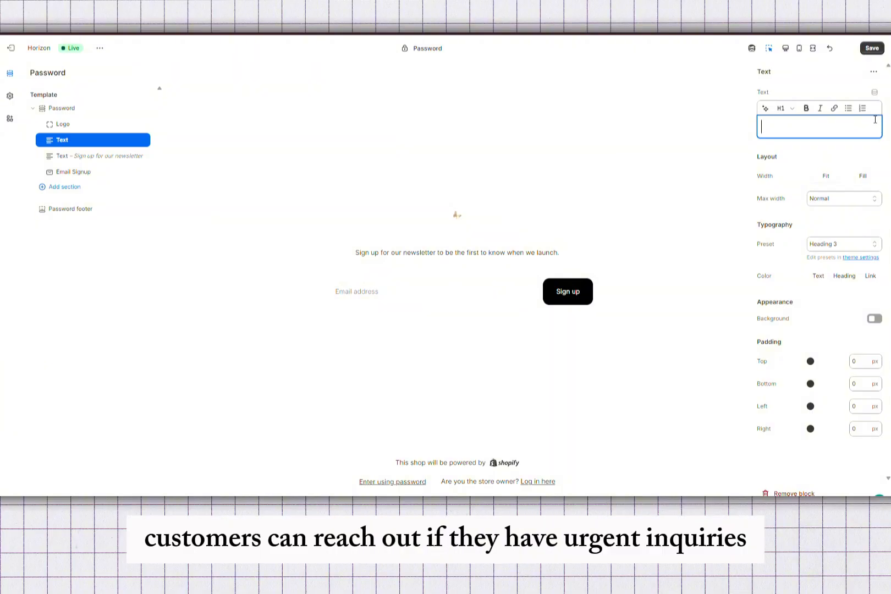
key("ctrl+z")
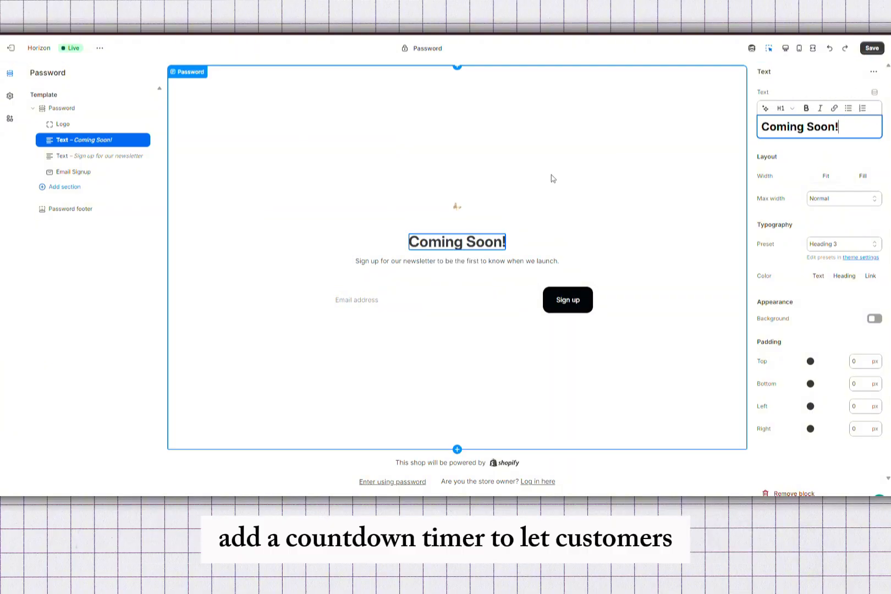
- Open the settings of the Logo block on the Password page template
left_click(80, 127)
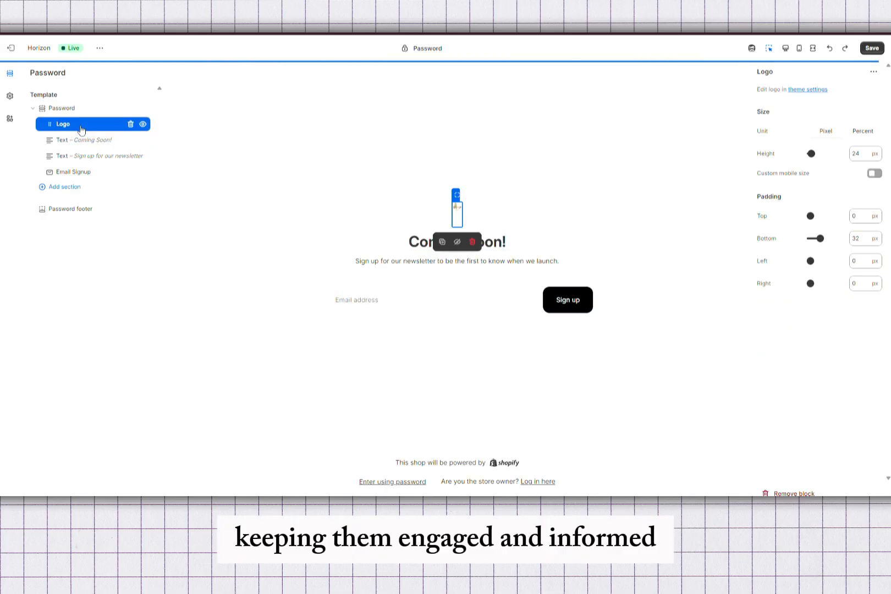